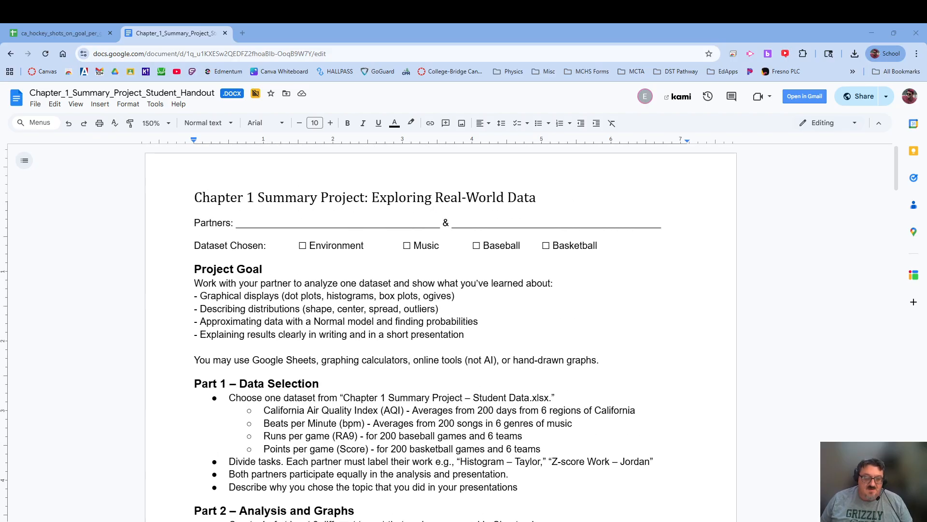
Step: Review the handout's Part 1 and Part 2 requirements and highlight the line about graphing the column of data of most interest
scroll(441, 333, down, 1)
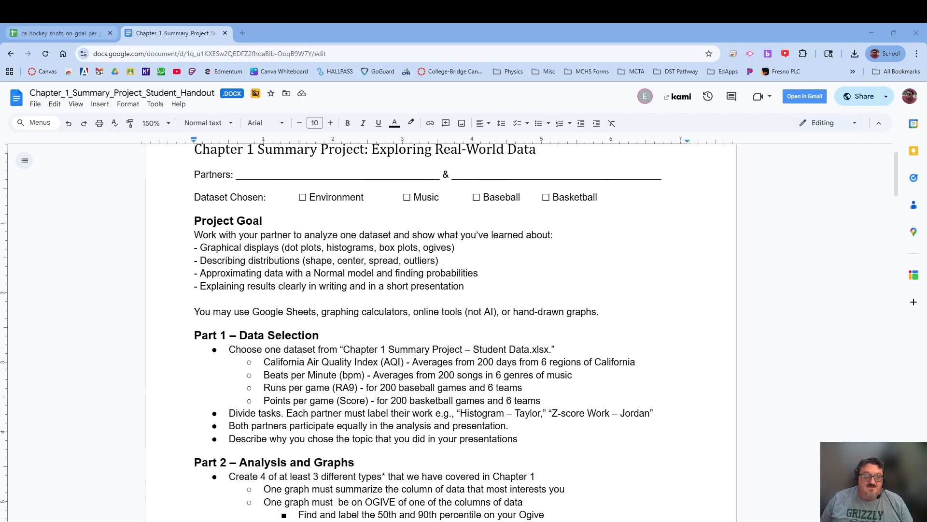
click(57, 33)
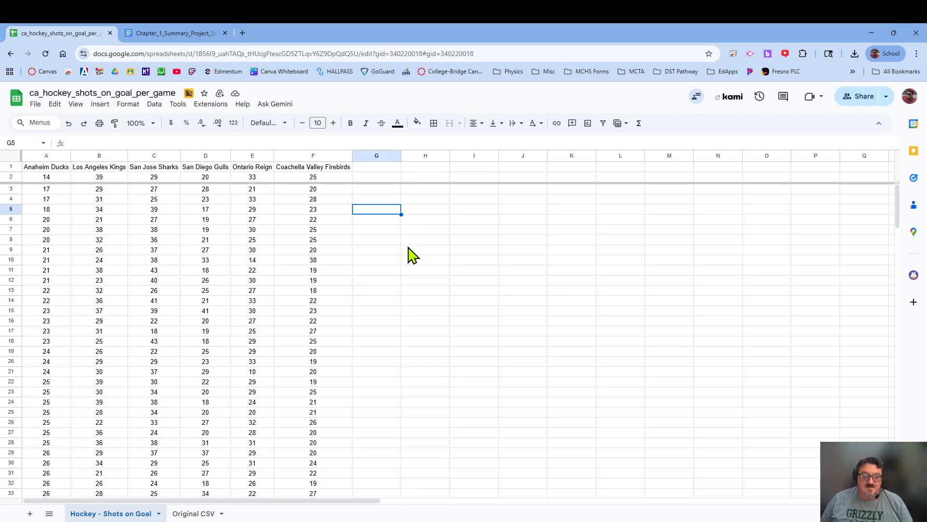
click(142, 34)
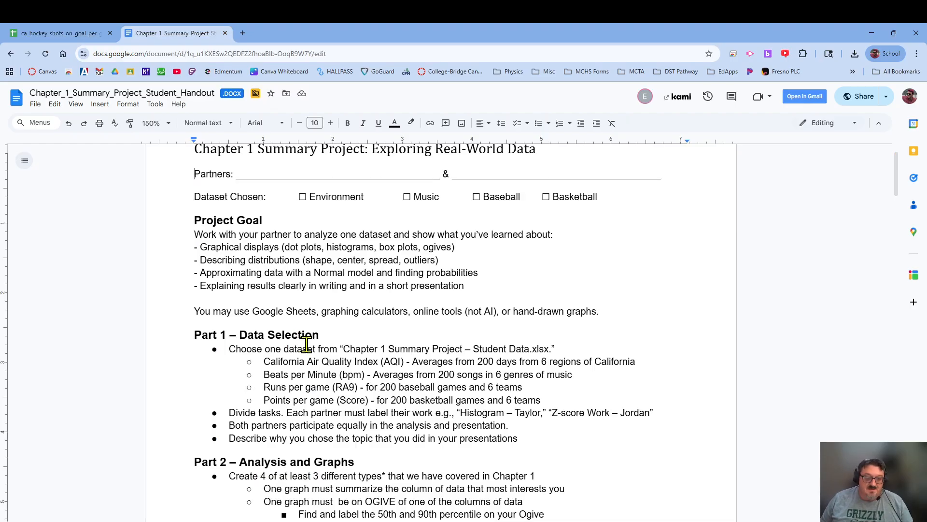
scroll(309, 343, down, 3)
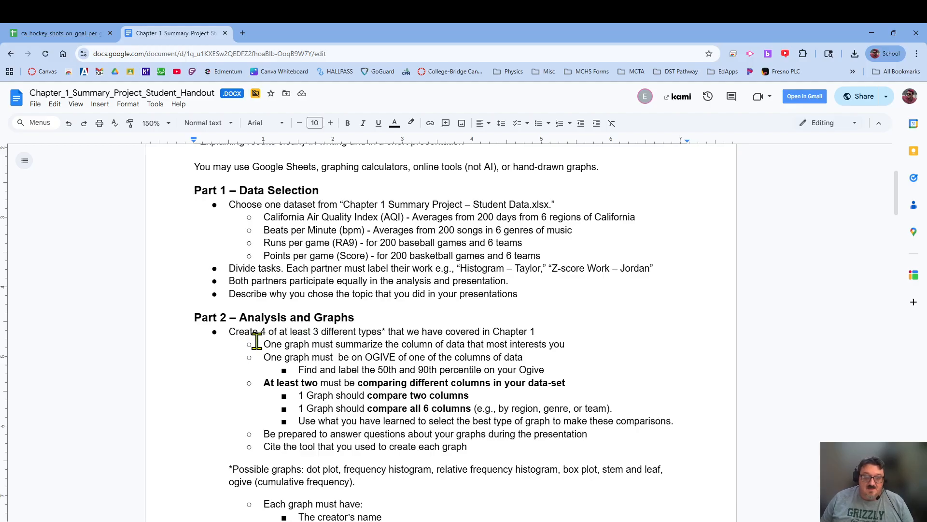
drag(264, 344, 564, 349)
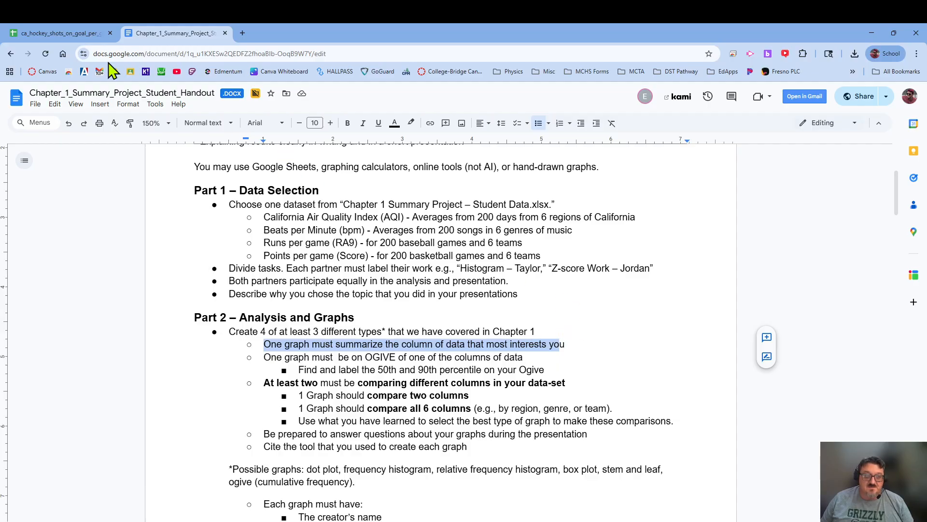
Step: Switch to the hockey shots spreadsheet, insert a chart from the San Jose Sharks column, and place it beside the data
click(62, 33)
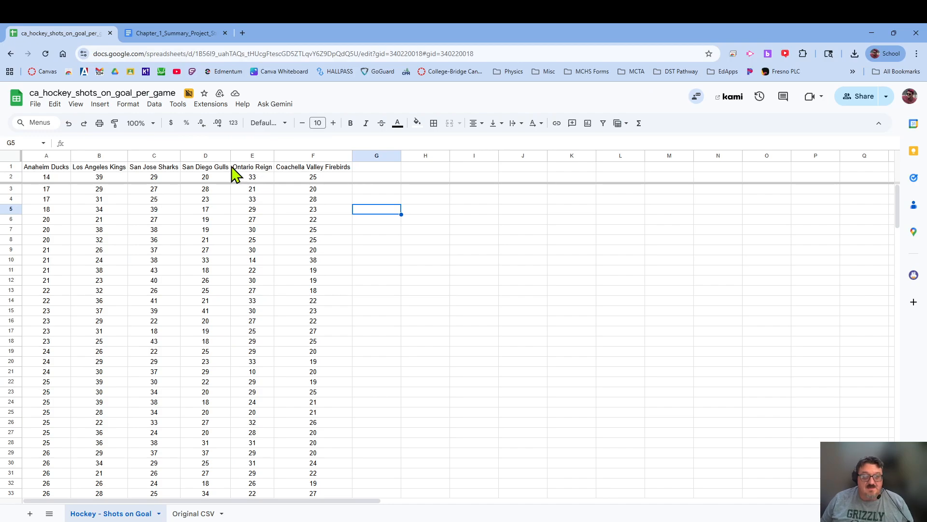
click(148, 155)
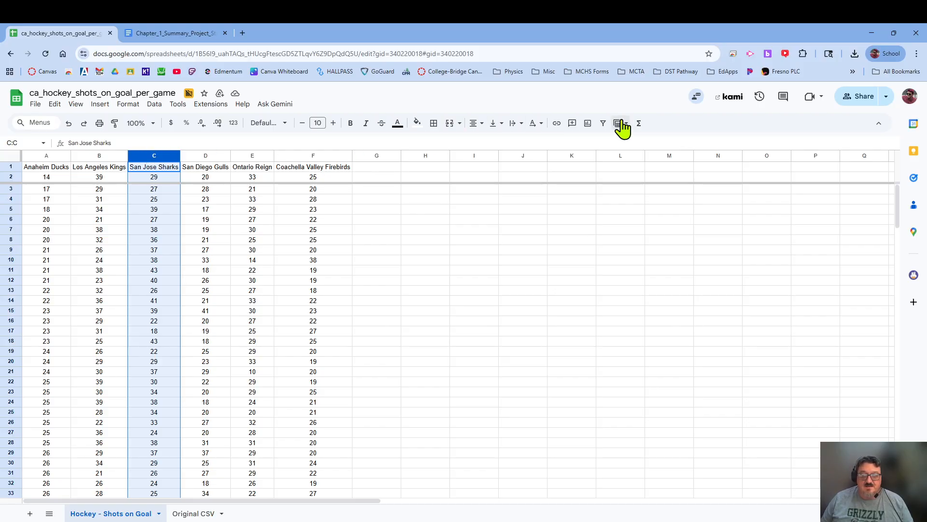
click(100, 104)
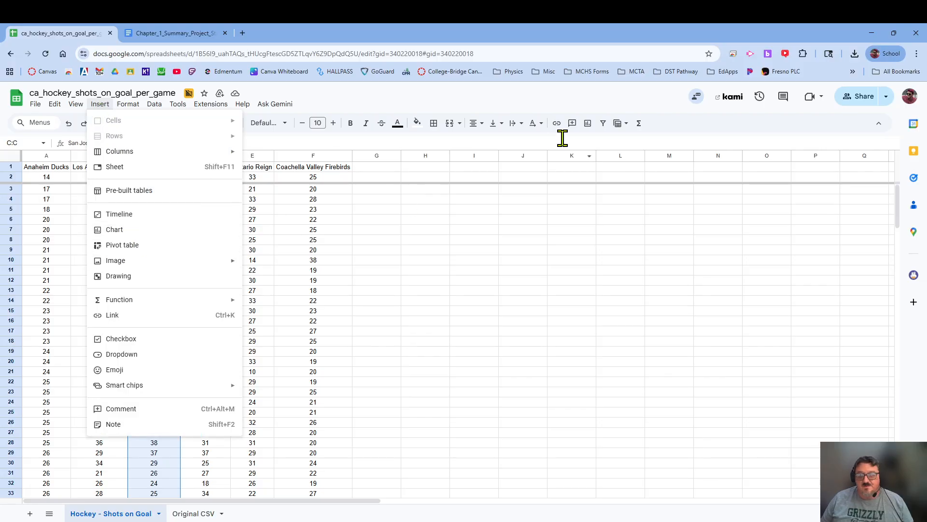
click(589, 127)
click(589, 126)
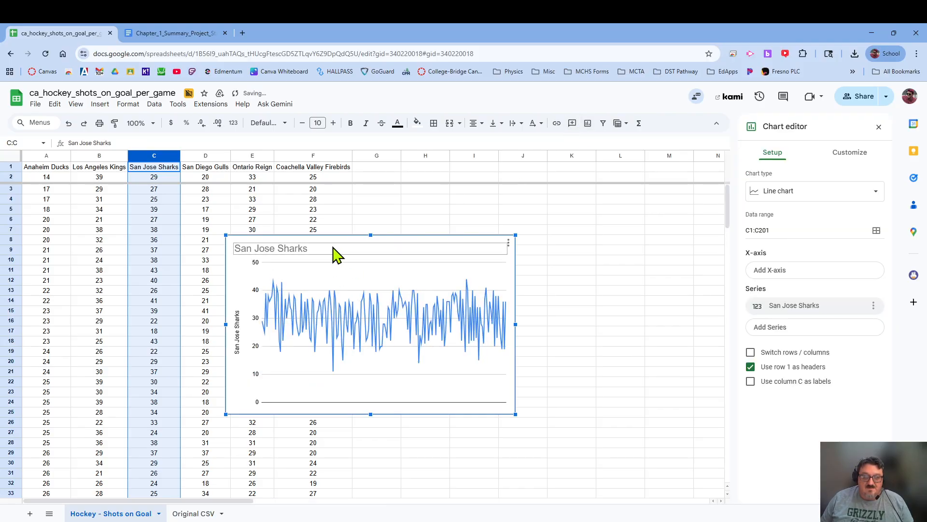
drag(341, 247, 485, 220)
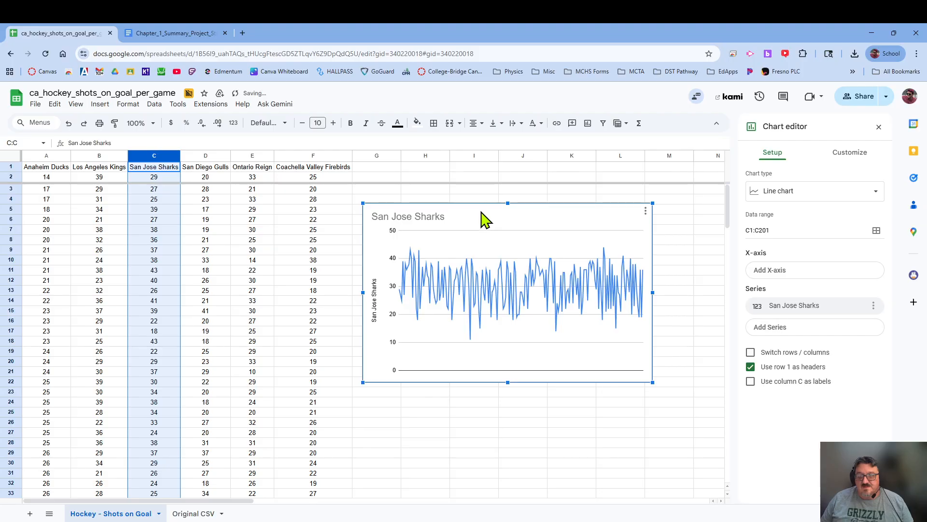
Step: Change the San Jose Sharks chart type to Histogram chart
click(821, 193)
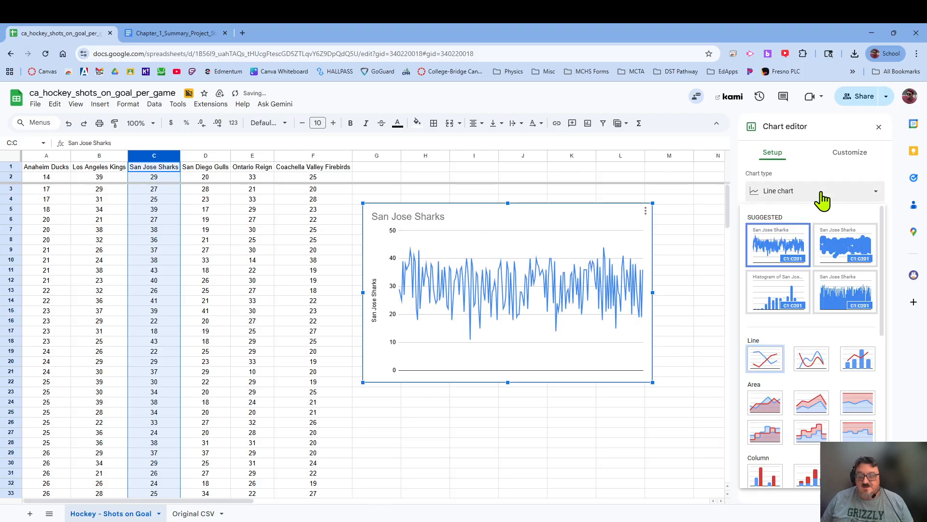
scroll(854, 338, down, 7)
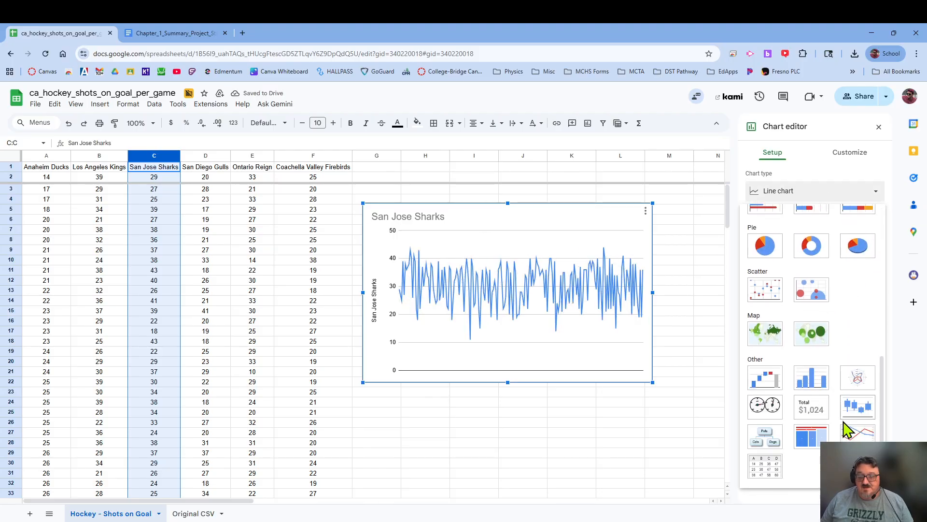
click(805, 386)
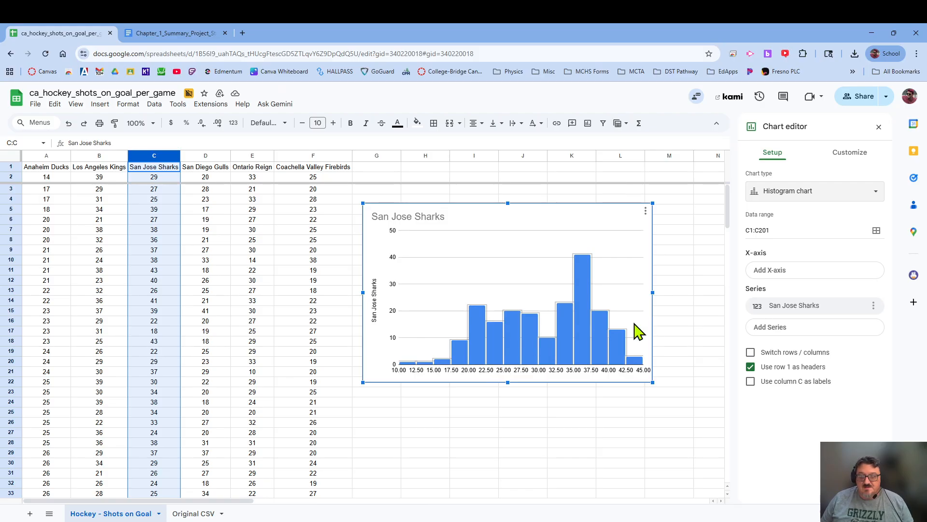
Step: Try histogram bucket sizes of 2 and 5, and set the bucket size to 3
click(860, 162)
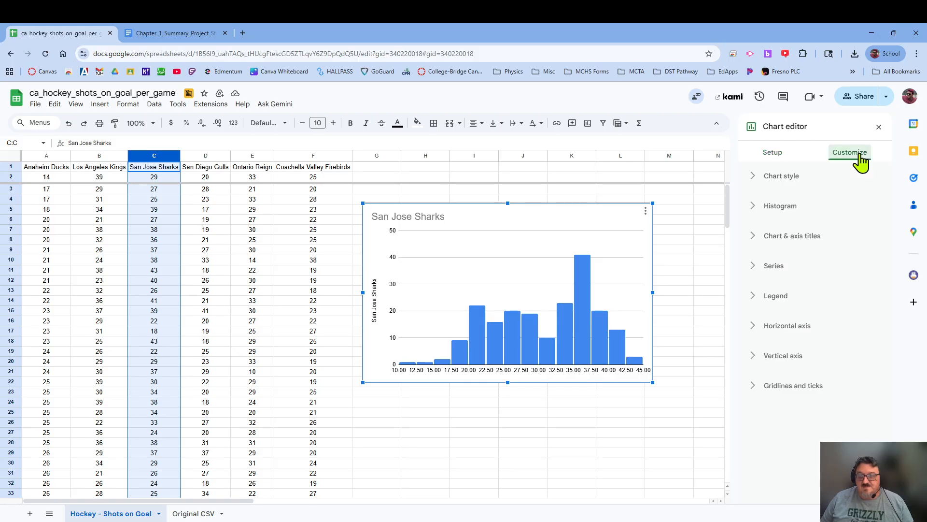
click(769, 213)
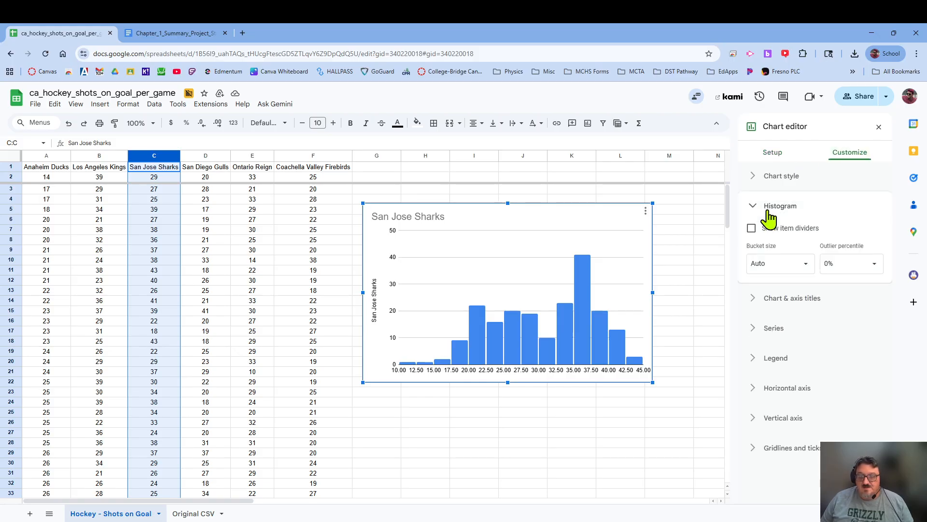
click(785, 261)
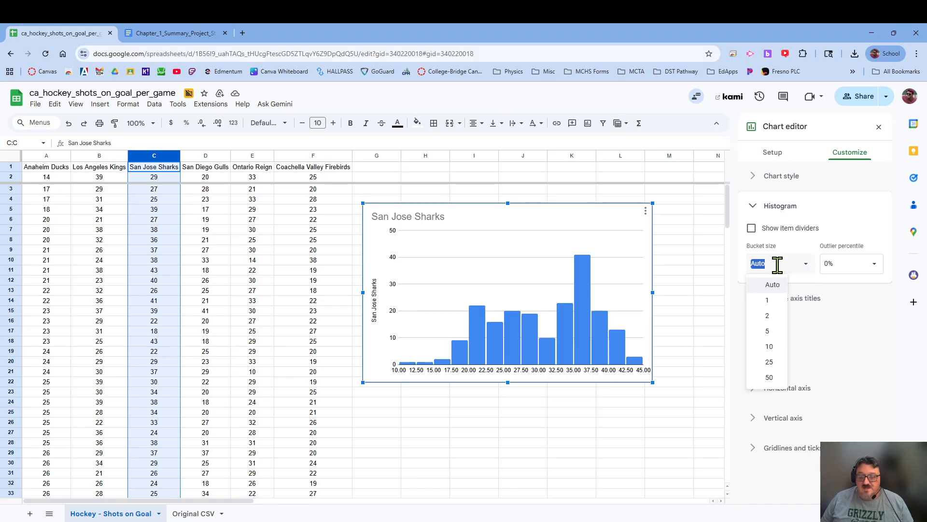
click(772, 318)
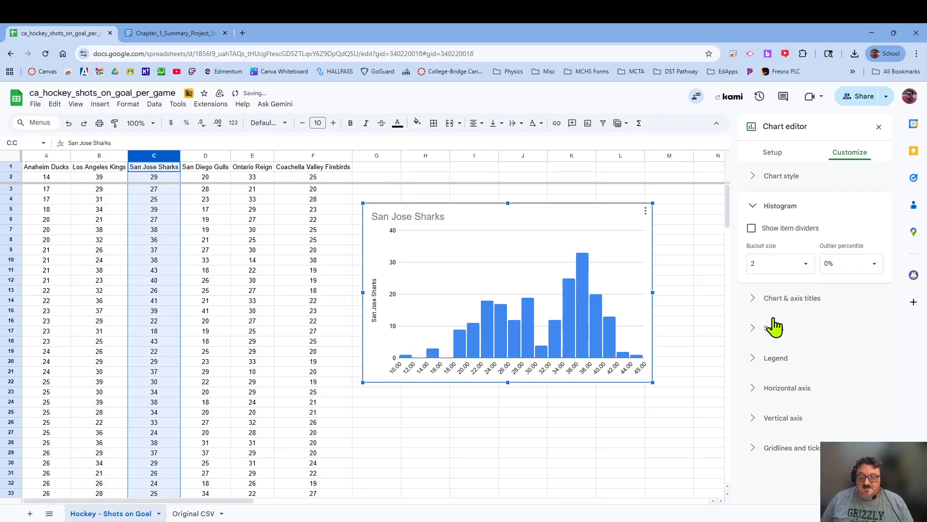
click(802, 264)
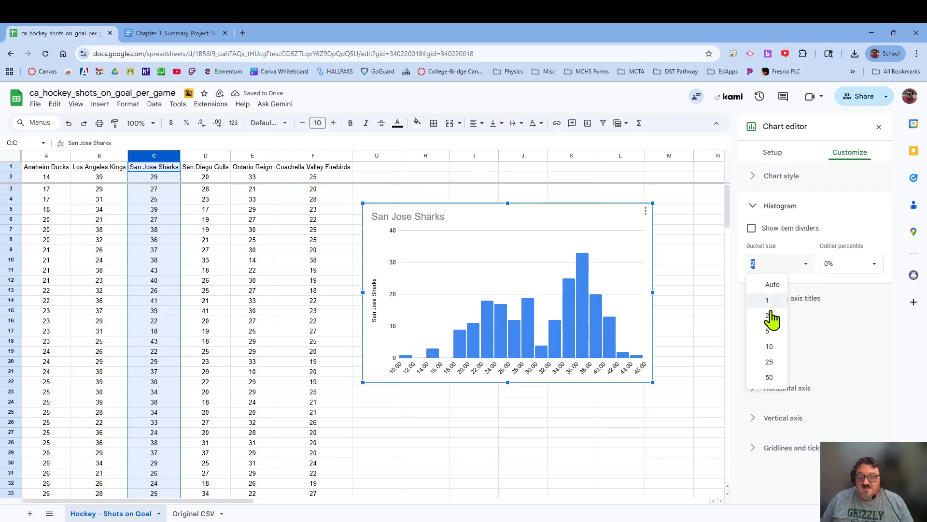
click(767, 331)
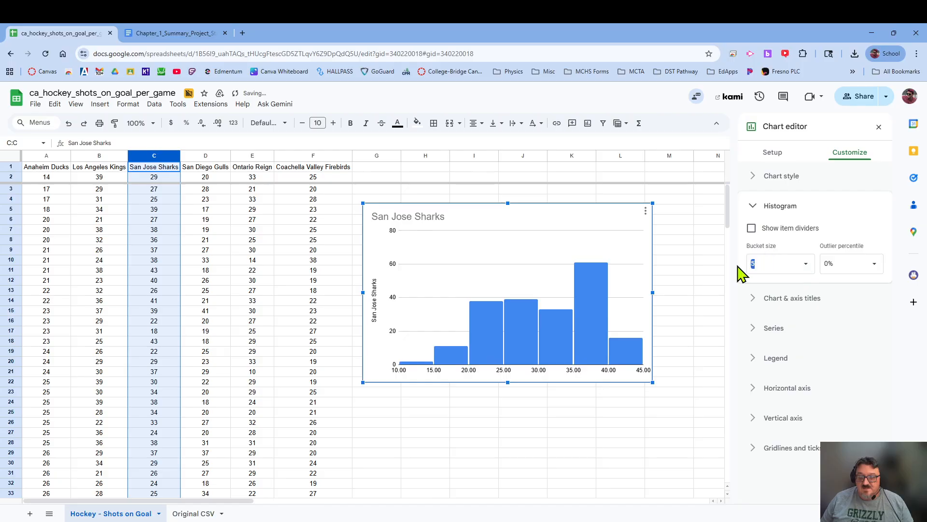
text(3)
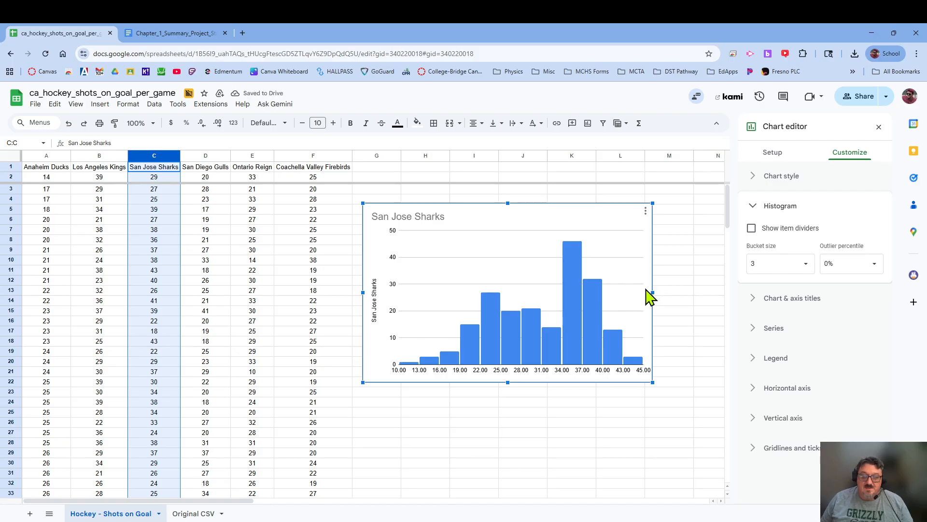
Step: Try showing item dividers in the histogram and turn them off again
click(757, 264)
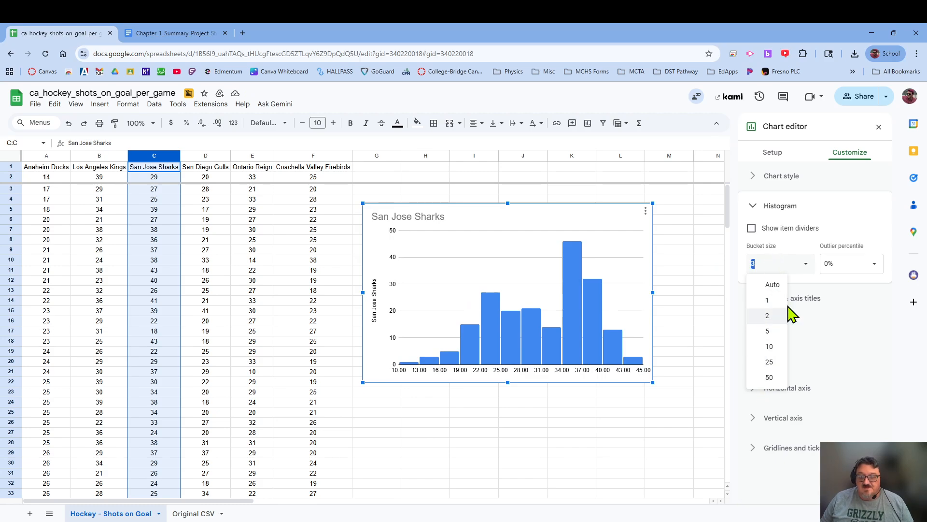
click(779, 262)
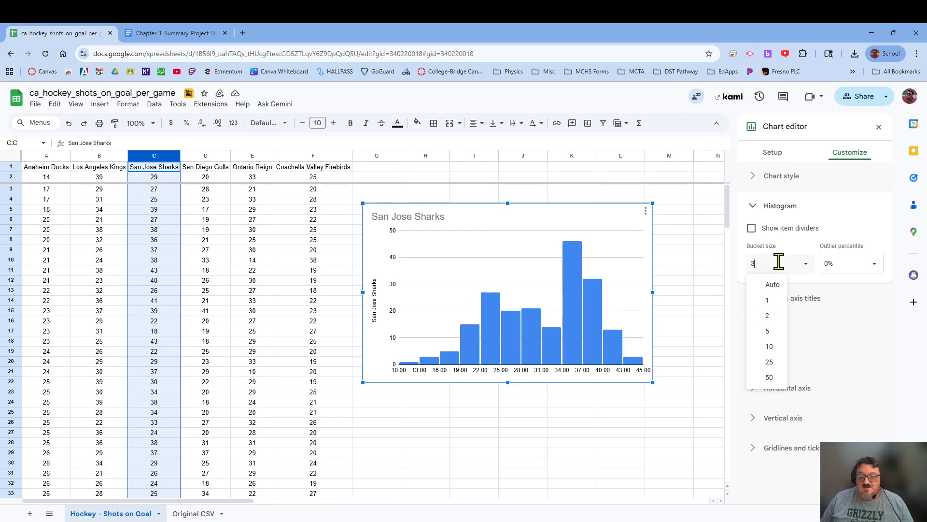
click(790, 230)
click(751, 228)
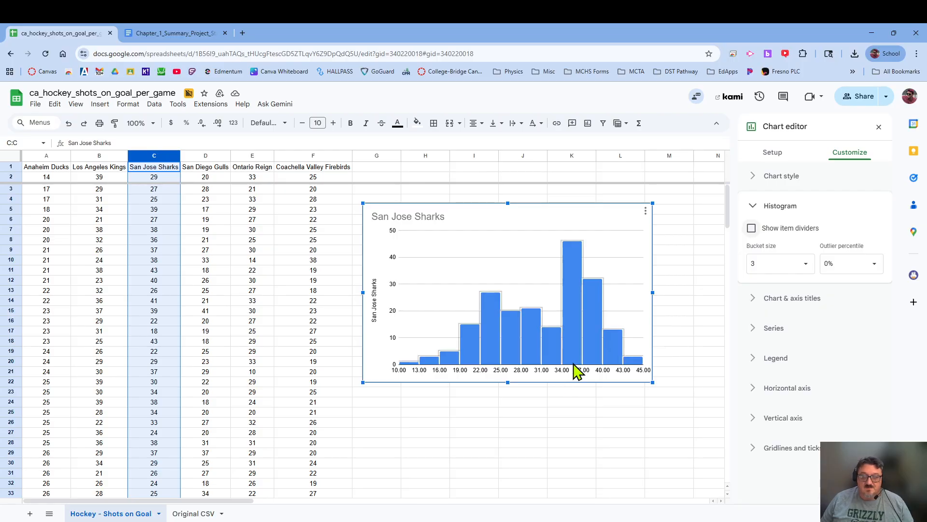
click(755, 207)
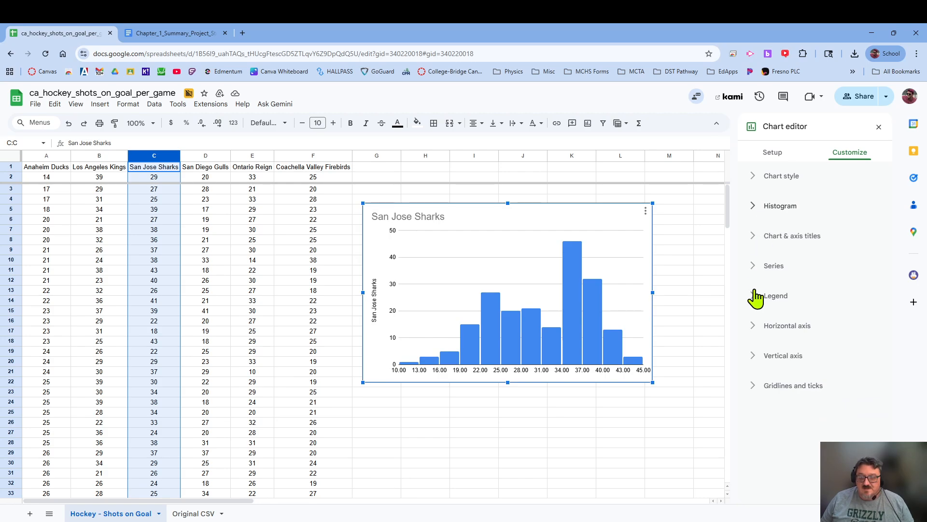
Step: Set the histogram's horizontal axis title to "Shots on goal per game"
click(756, 240)
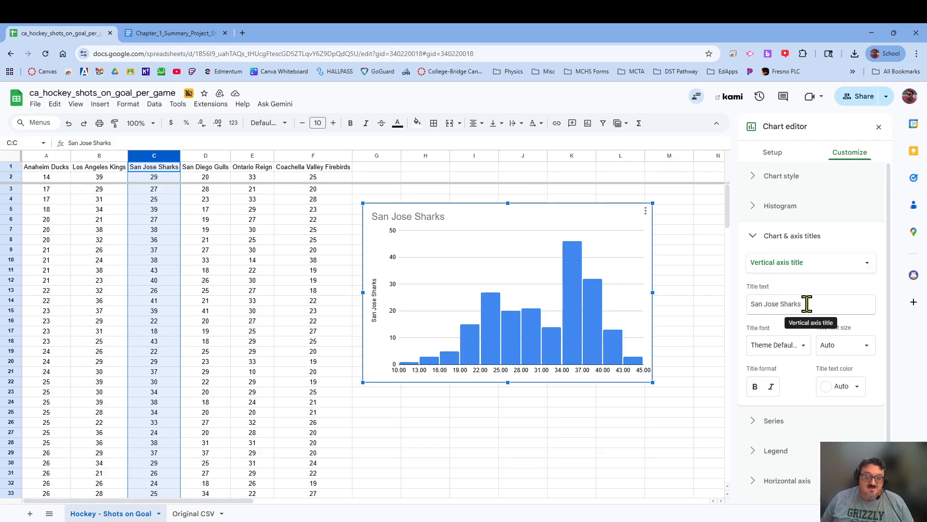
click(820, 262)
click(806, 247)
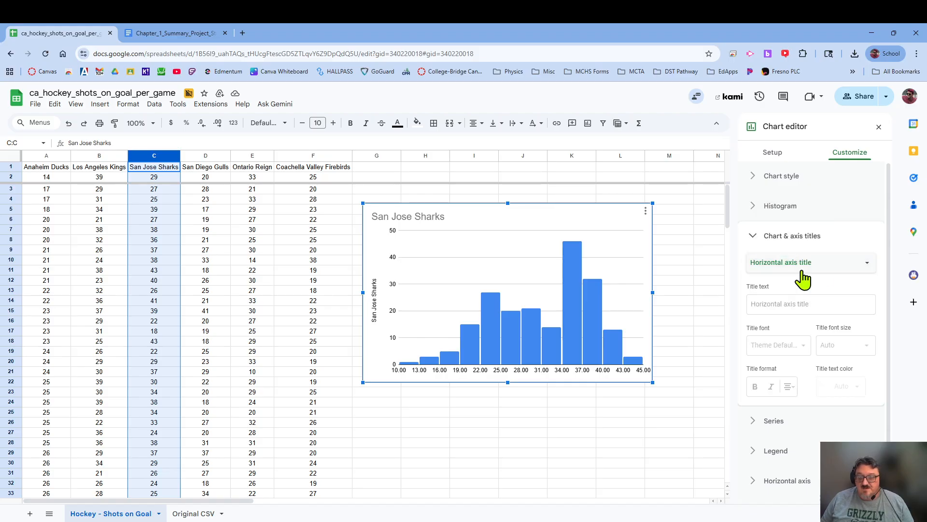
click(770, 306)
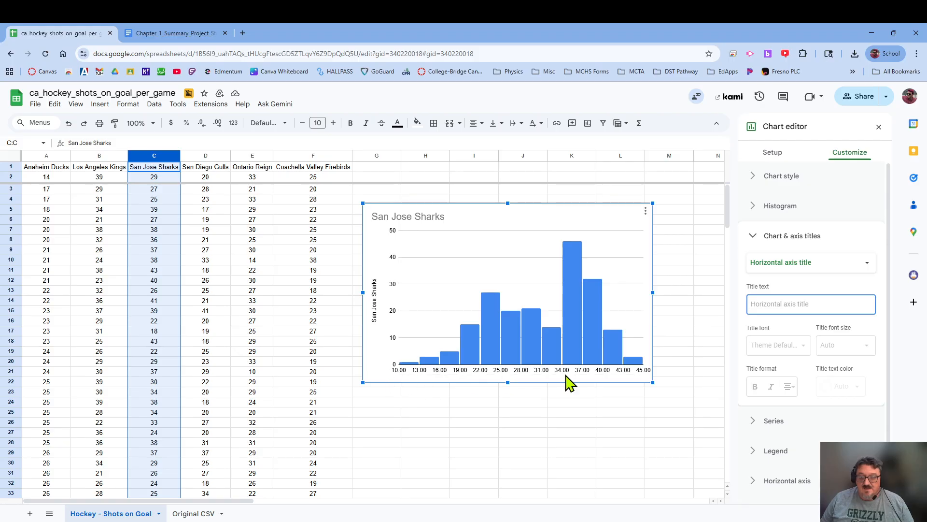
text(Shots on)
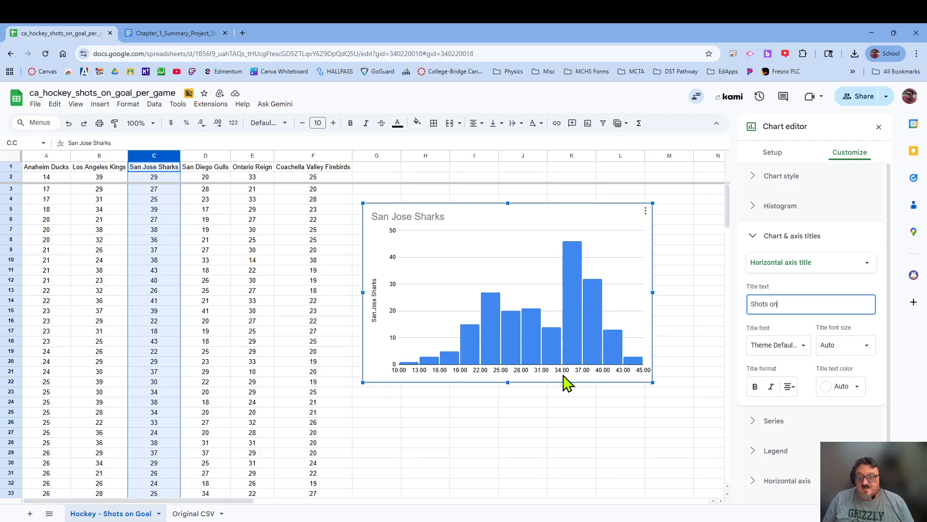
text( o)
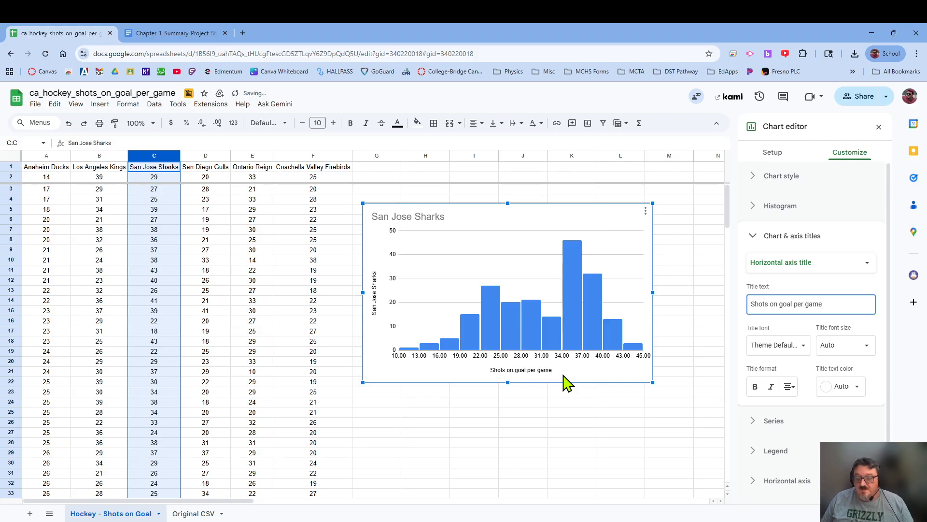
Step: Replace the histogram's vertical axis title with "Number of games"
click(783, 262)
click(785, 277)
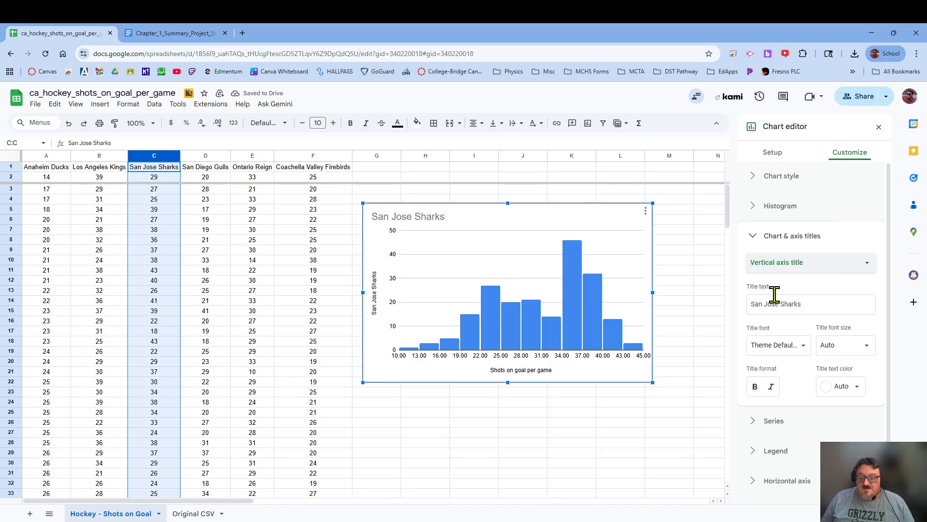
click(814, 304)
drag(813, 305, 732, 317)
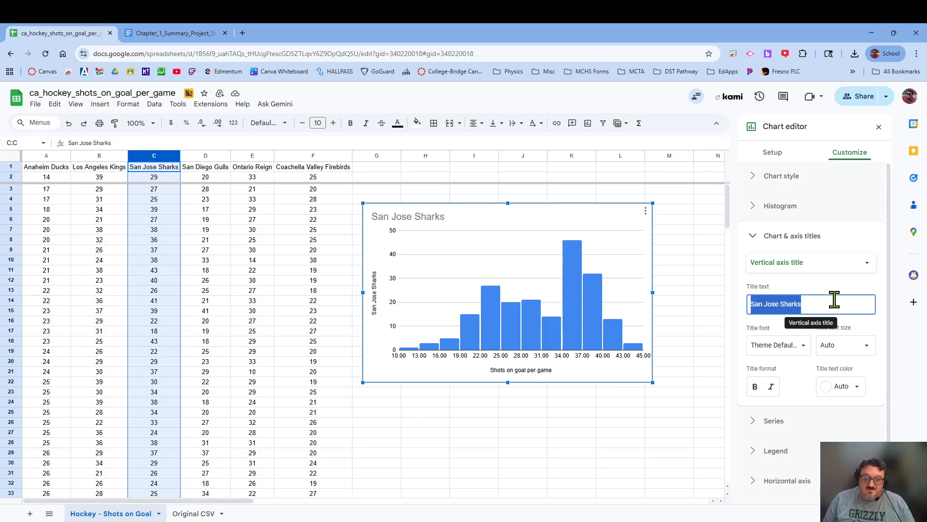
text(Number)
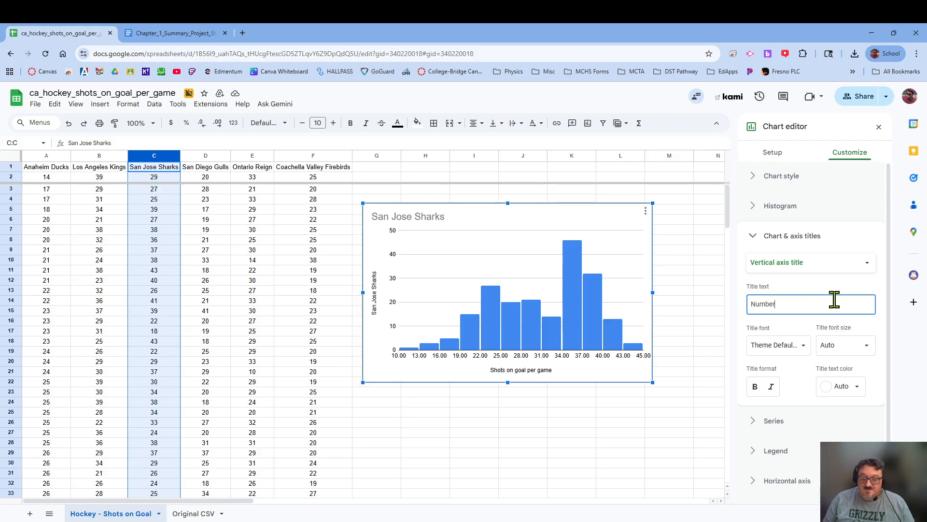
text( of games)
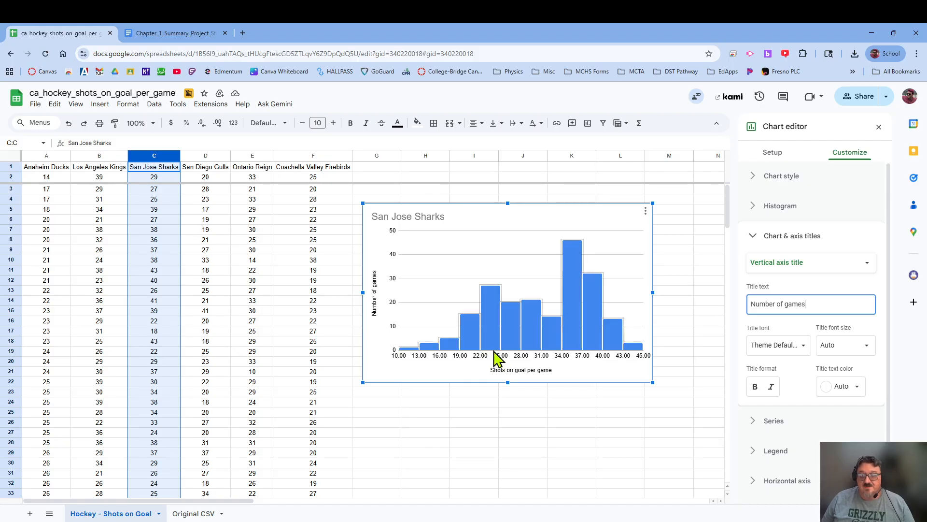
Step: Close the chart editor and move the finished histogram slightly away from the data columns
click(879, 127)
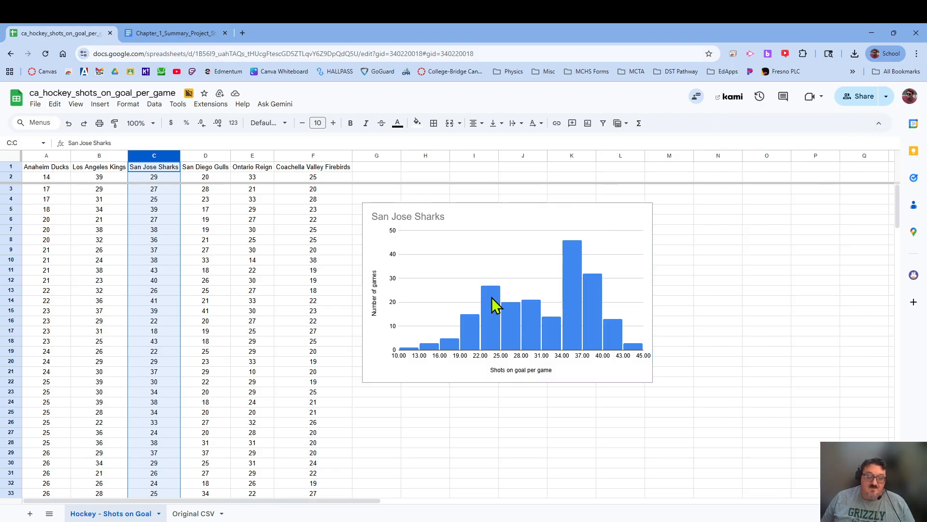
click(500, 215)
drag(497, 217, 504, 212)
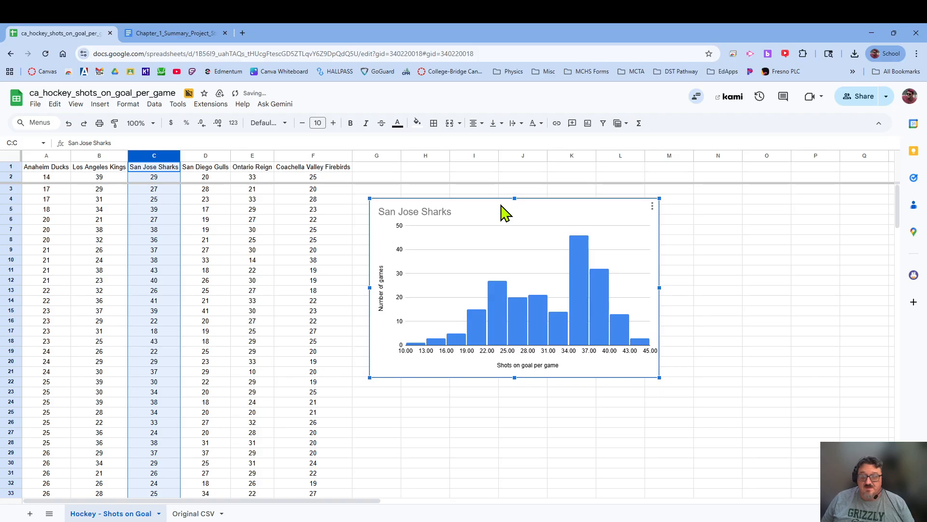